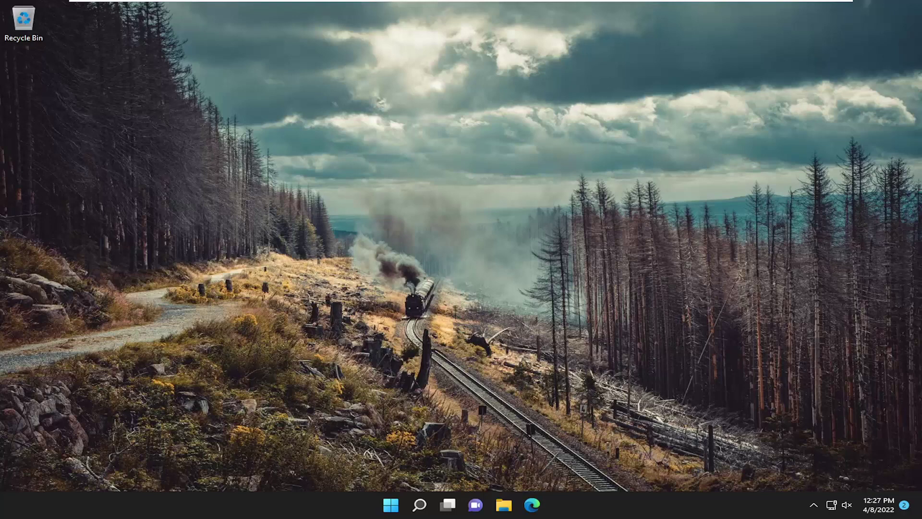
Bring up the taskbar's system tools and power options menu
right_click(391, 504)
Search for cmd and run Command Prompt as administrator
left_click(420, 505)
type("c")
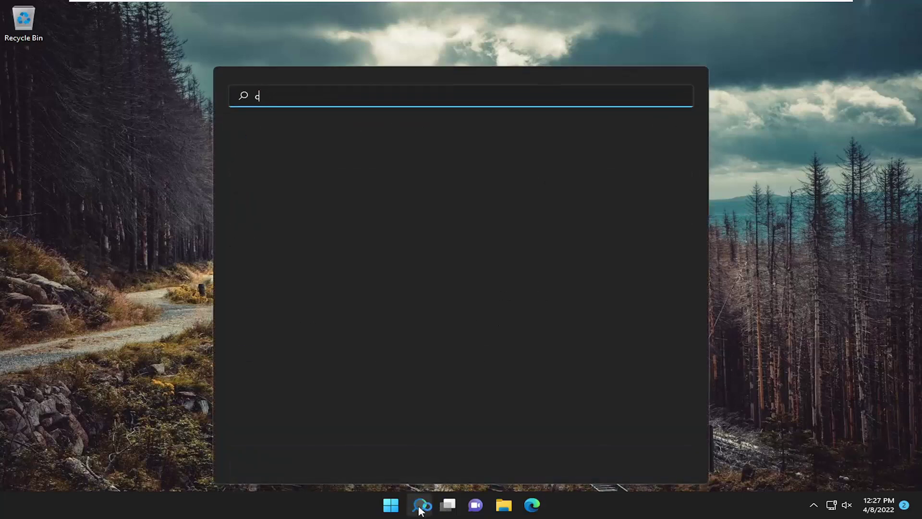
type("md")
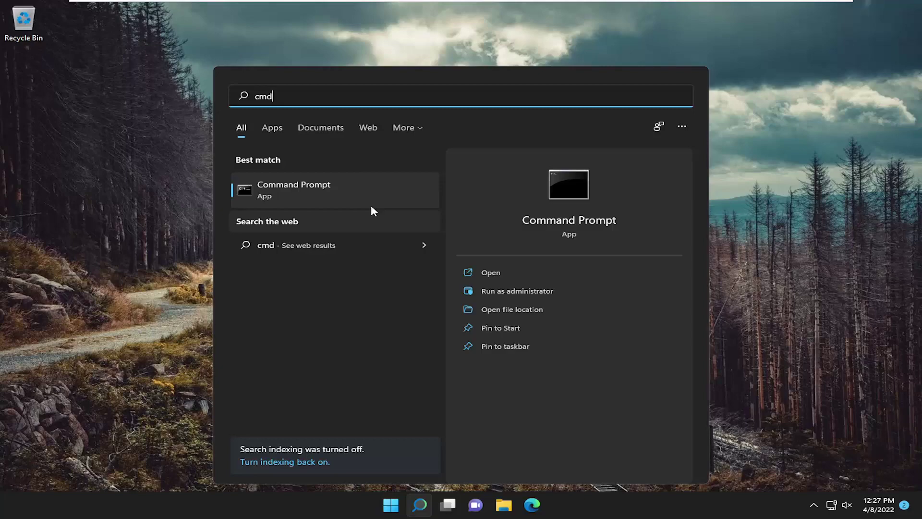
right_click(327, 193)
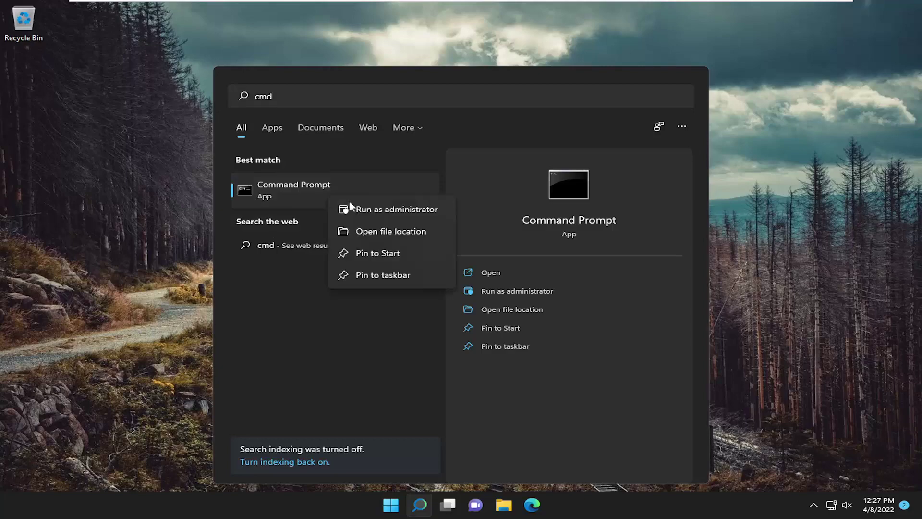
left_click(380, 211)
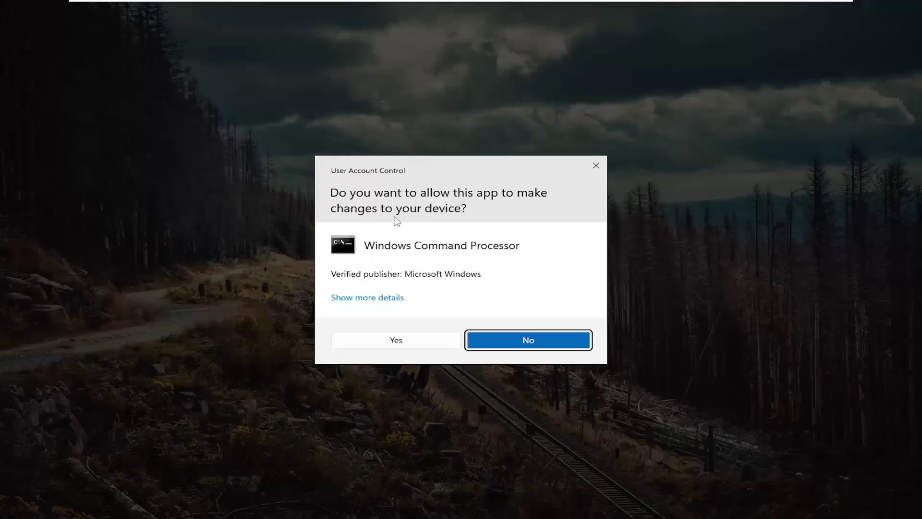
Approve the UAC prompt and flush the DNS cache with ipconfig /flushdns
left_click(374, 340)
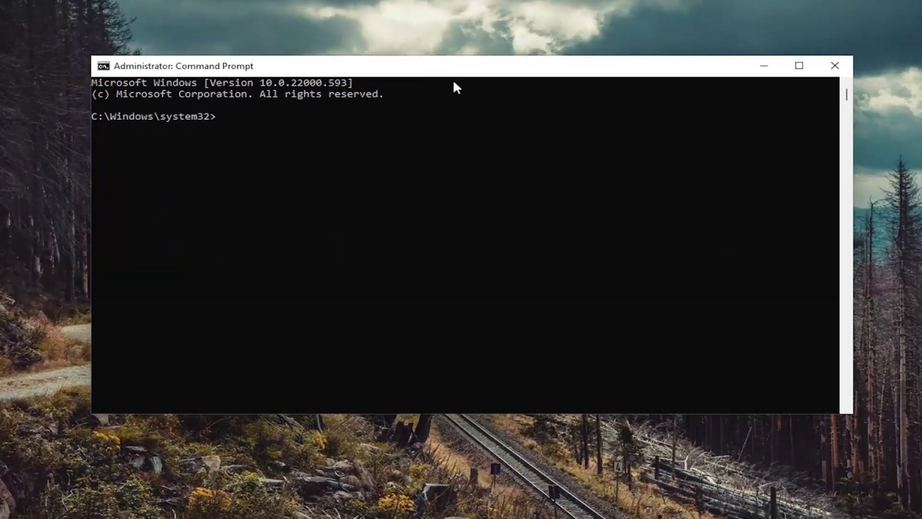
type("ip")
key("BackSpace")
type("pconfi")
type("g /flush")
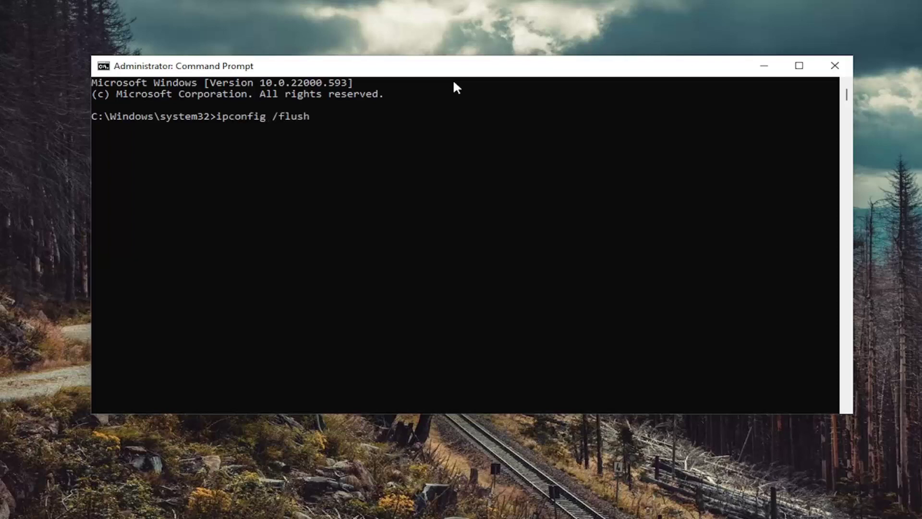
type("dns")
key("Return")
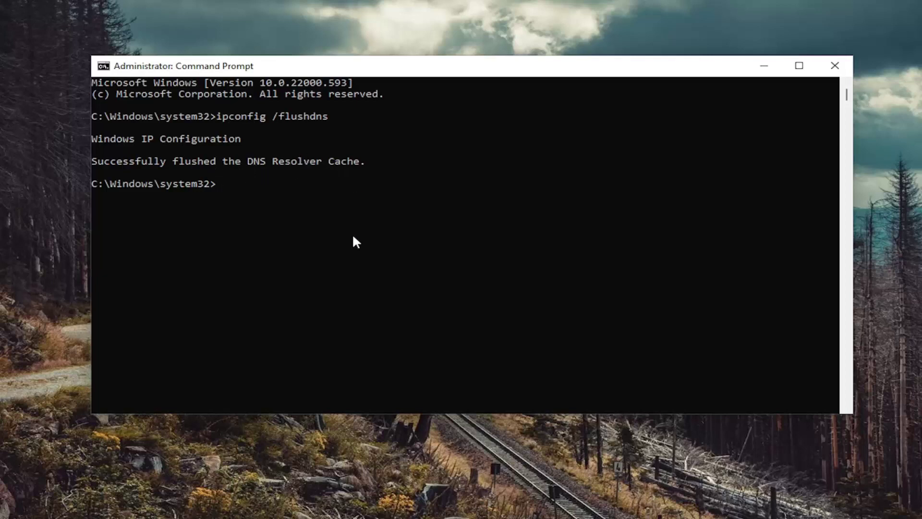
type("net")
type("sh win")
type("sock")
type(" reset")
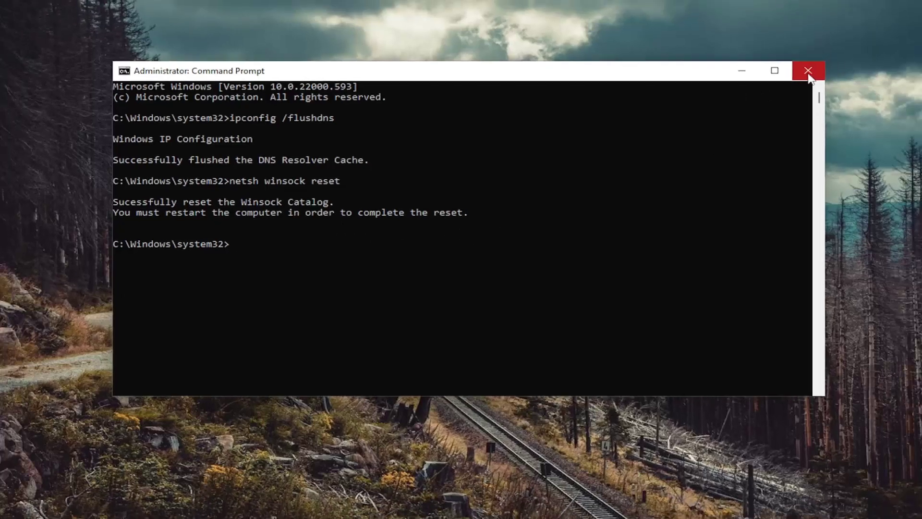
Close the administrator Command Prompt and bring up the Start power options menu
left_click(834, 65)
right_click(391, 505)
mouse_move(379, 459)
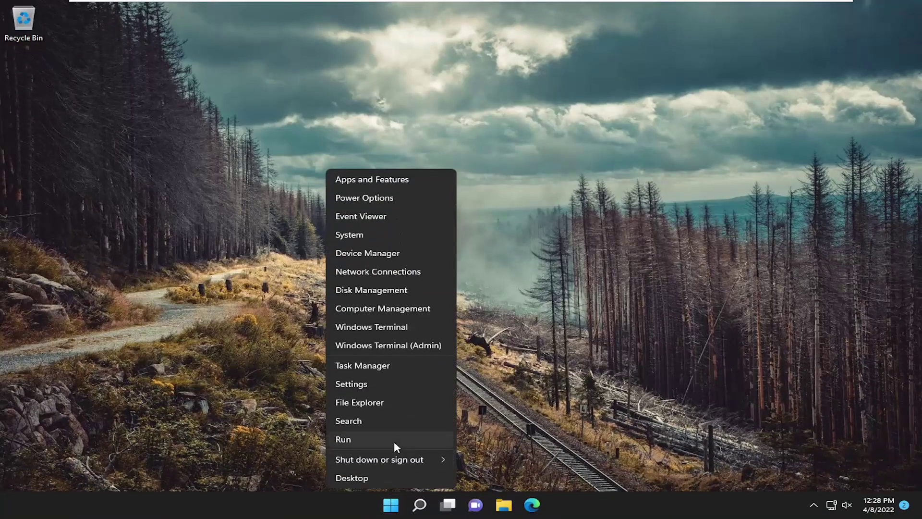